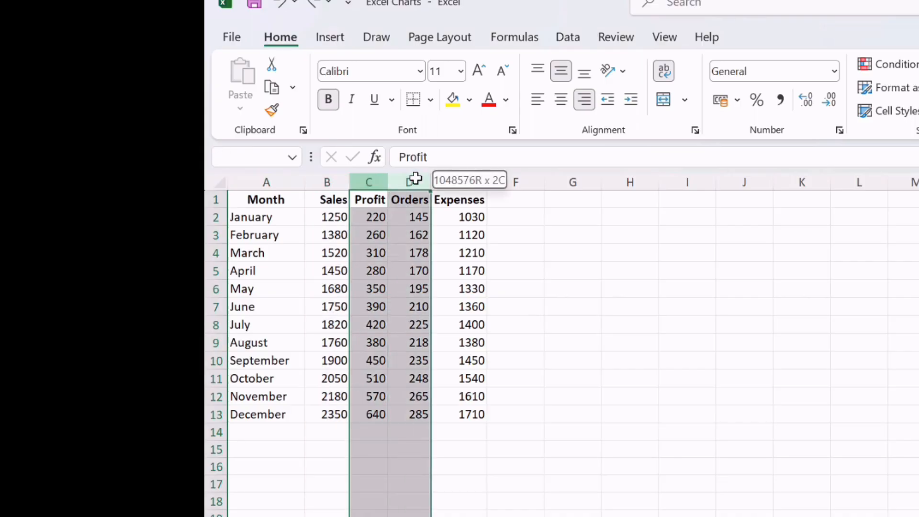
# Insert a 2-D clustered column chart from the Month and Sales data in A1:B13.
pyautogui.click(458, 176)
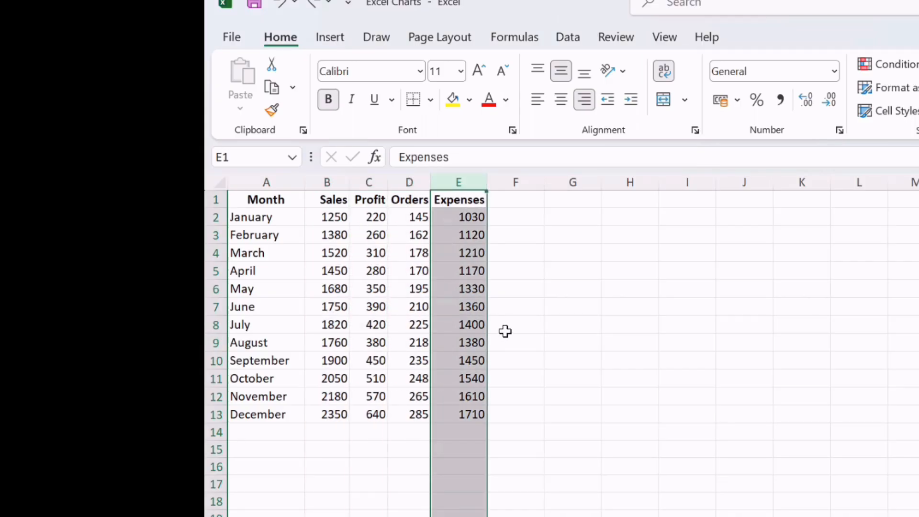
pyautogui.click(248, 200)
pyautogui.hotkey('shift', 'Right')
pyautogui.hotkey('ctrl', 'shift', 'Down')
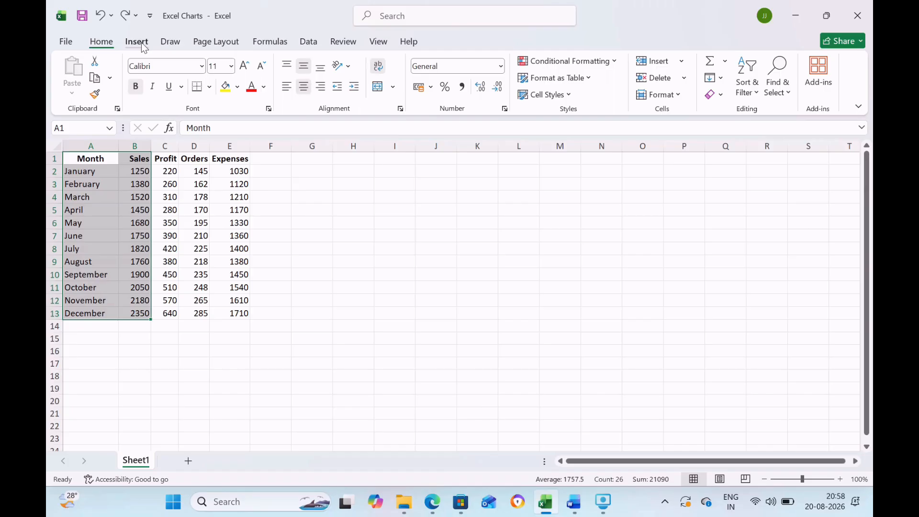
pyautogui.click(330, 37)
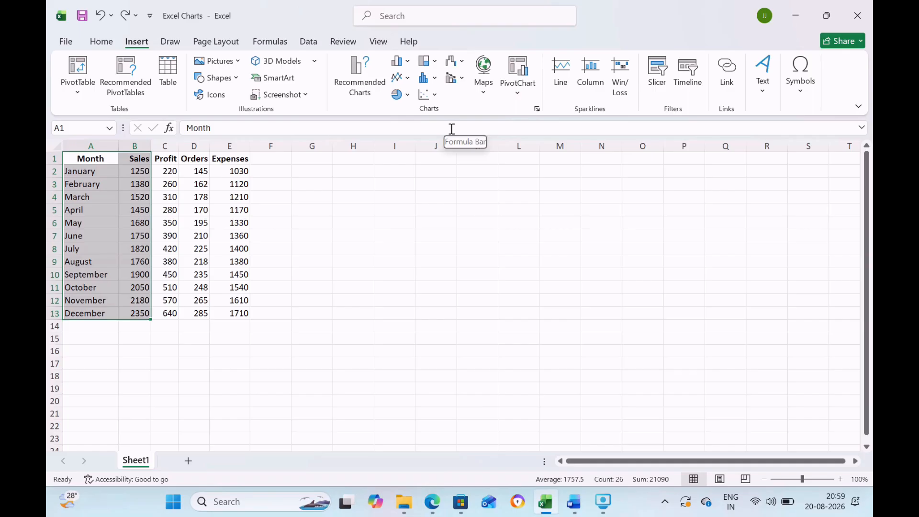
pyautogui.click(411, 64)
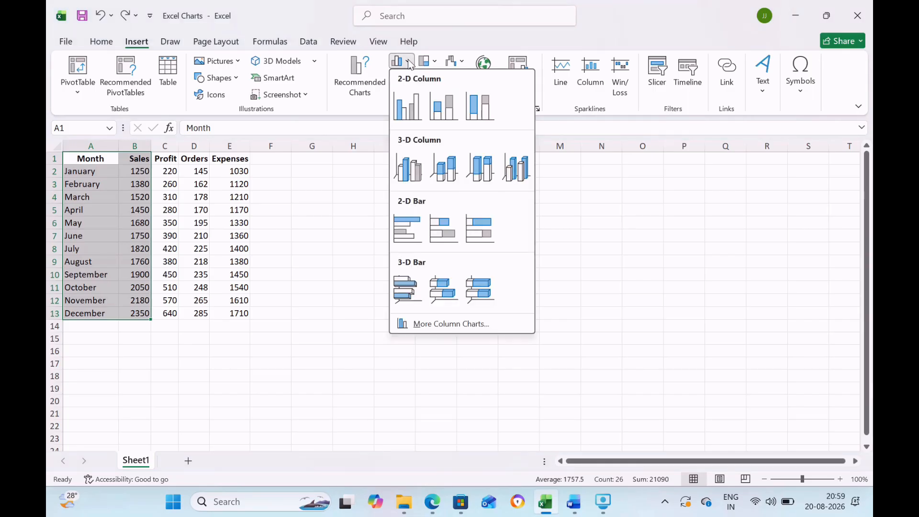
pyautogui.click(404, 108)
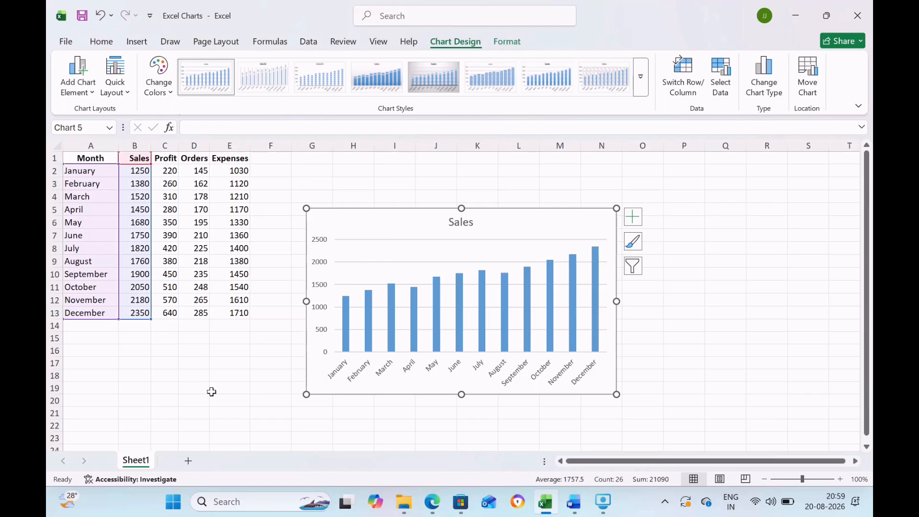
# Add data labels and axis titles to the Sales column chart.
pyautogui.moveTo(349, 351)
pyautogui.click(634, 218)
pyautogui.click(661, 278)
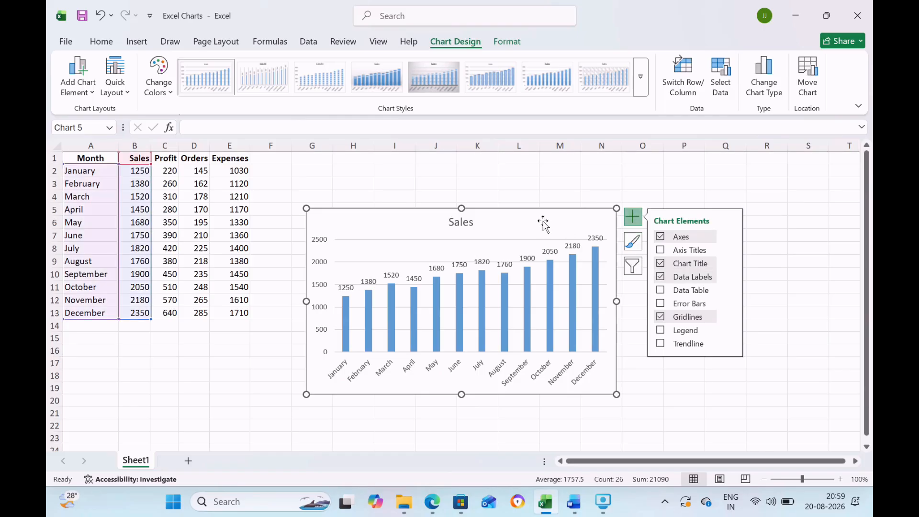
pyautogui.click(660, 250)
# Change the column chart's horizontal axis title to "Month".
pyautogui.click(484, 379)
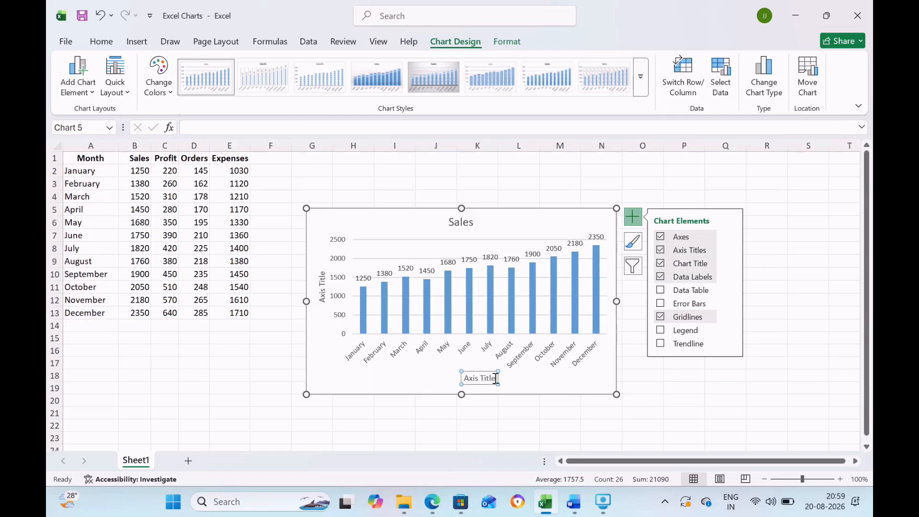
pyautogui.click(496, 378)
pyautogui.press('BackSpace')
pyautogui.press('BackSpace')
pyautogui.press('BackSpace')
pyautogui.press('BackSpace')
pyautogui.press('BackSpace')
pyautogui.press('BackSpace')
pyautogui.press('BackSpace')
pyautogui.press('BackSpace')
pyautogui.press('BackSpace')
pyautogui.press('BackSpace')
pyautogui.write('Month')
pyautogui.press('Return')
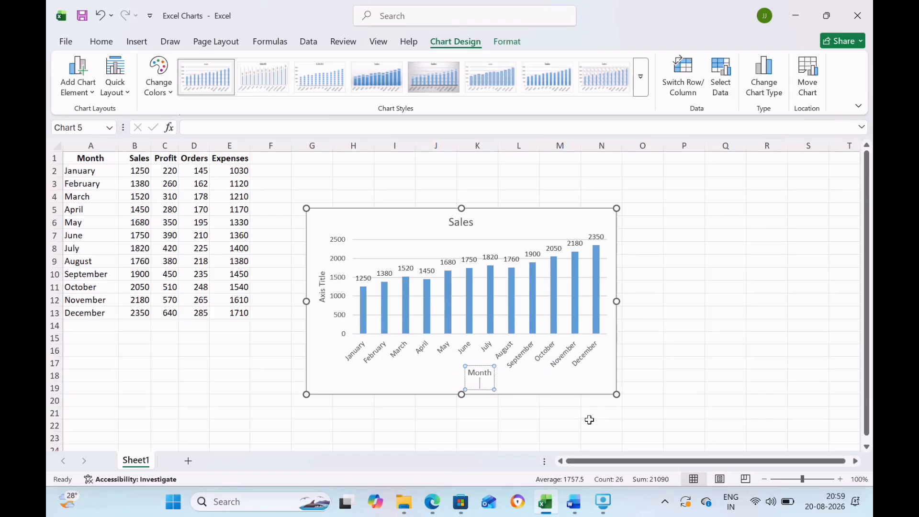
pyautogui.press('BackSpace')
# Change the column chart's vertical axis title to "Sales".
pyautogui.click(322, 292)
pyautogui.press('BackSpace')
pyautogui.press('BackSpace')
pyautogui.press('BackSpace')
pyautogui.press('BackSpace')
pyautogui.press('BackSpace')
pyautogui.press('BackSpace')
pyautogui.press('BackSpace')
pyautogui.press('BackSpace')
pyautogui.press('BackSpace')
pyautogui.press('BackSpace')
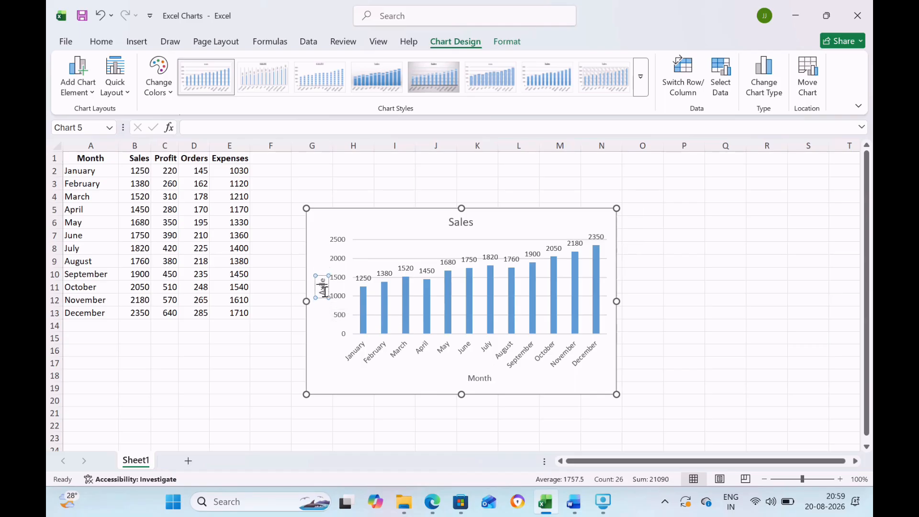
pyautogui.write('Sales')
pyautogui.click(359, 415)
# Apply the black outline shape style to the column chart's chart area.
pyautogui.click(602, 385)
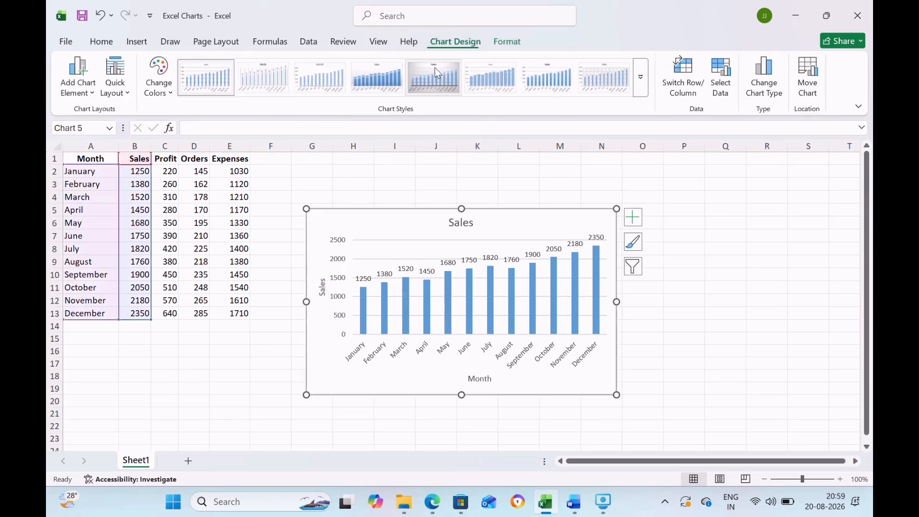
pyautogui.click(507, 41)
pyautogui.click(288, 77)
pyautogui.click(279, 378)
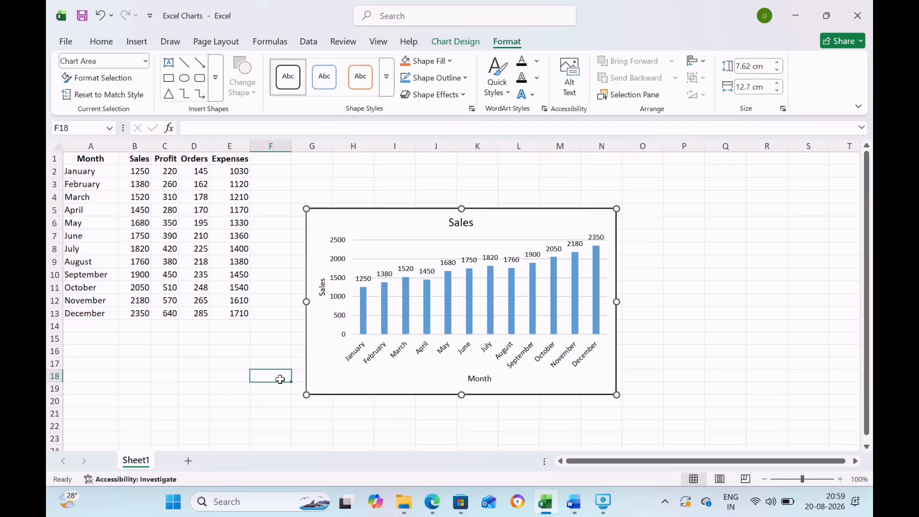
pyautogui.click(346, 381)
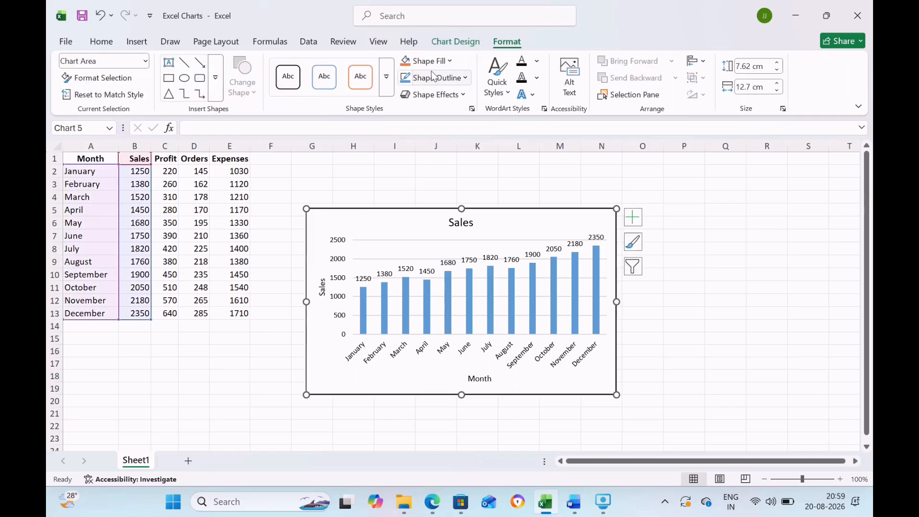
# Recolor the column chart with the Colorful palette that starts with orange, keeping its current chart style.
pyautogui.click(467, 44)
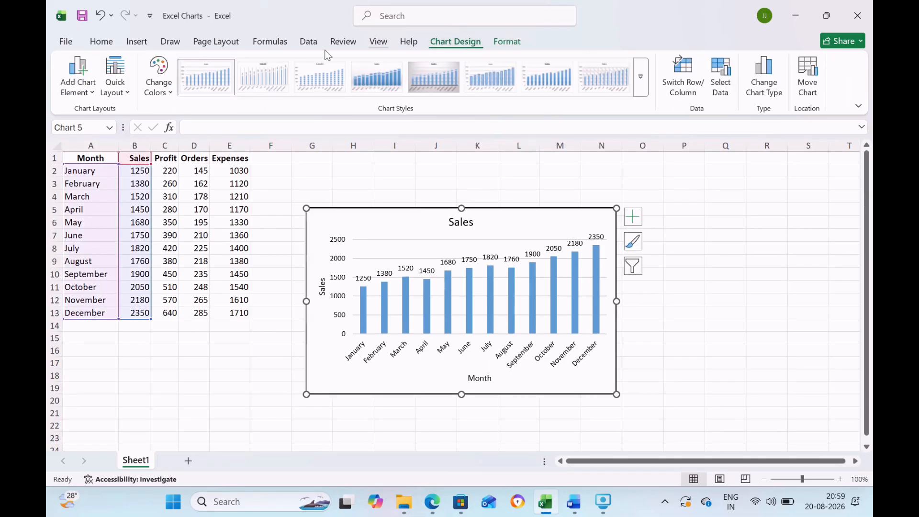
pyautogui.click(641, 78)
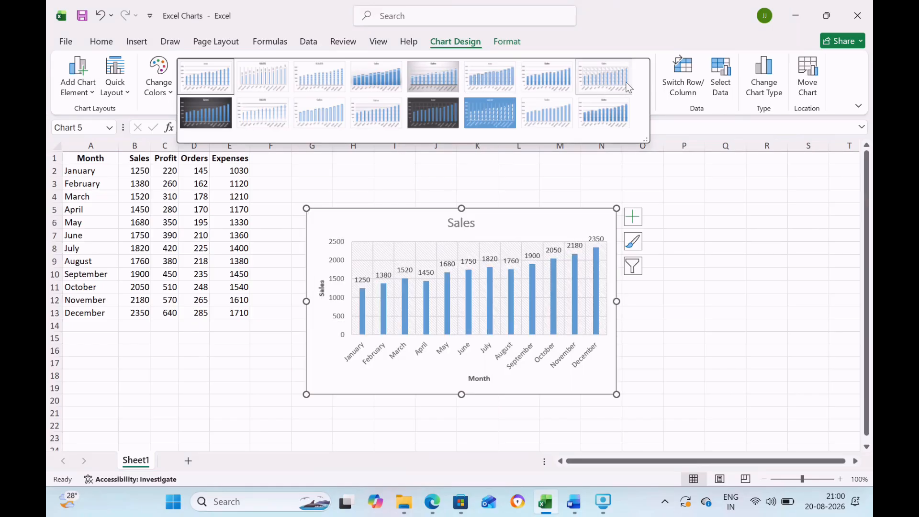
pyautogui.click(584, 41)
pyautogui.click(171, 94)
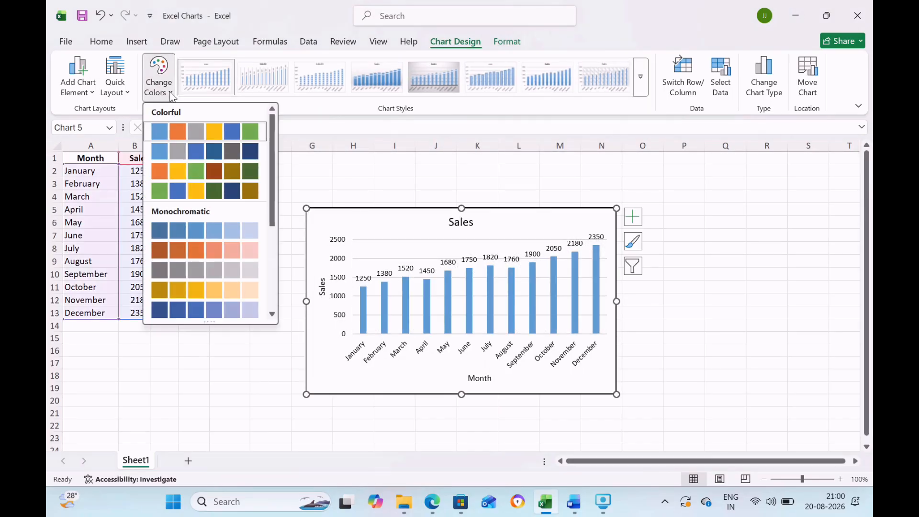
pyautogui.click(158, 169)
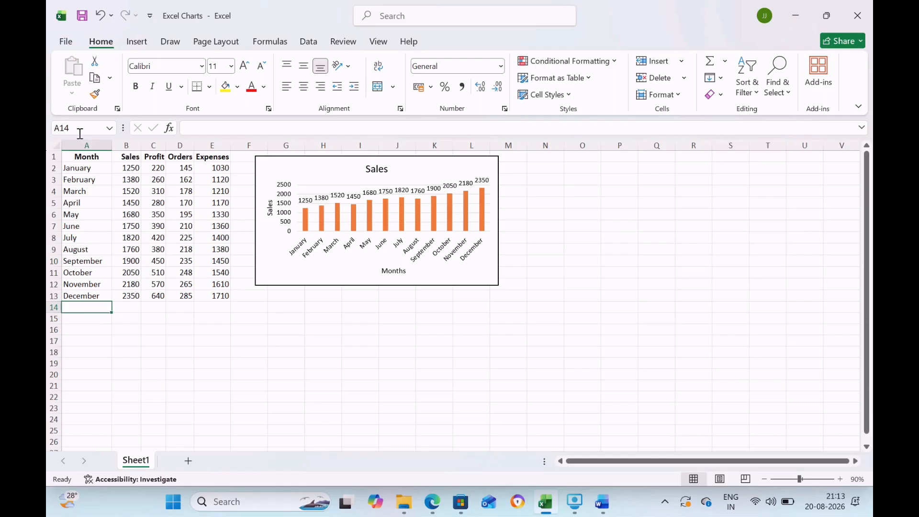
# Insert a 2-D line chart with markers from A1:B13 and place it beside the column chart, over the empty columns to its right.
pyautogui.click(83, 154)
pyautogui.hotkey('shift', 'Right')
pyautogui.hotkey('ctrl', 'shift', 'Down')
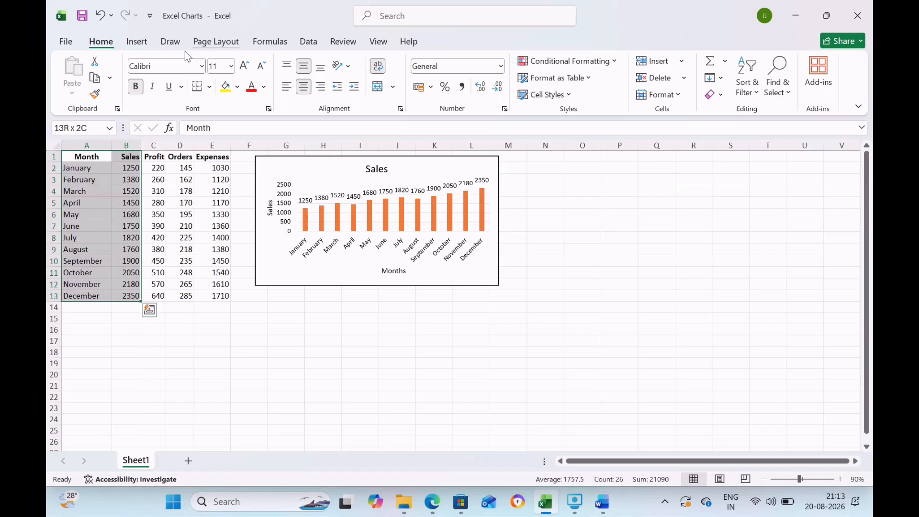
pyautogui.click(137, 42)
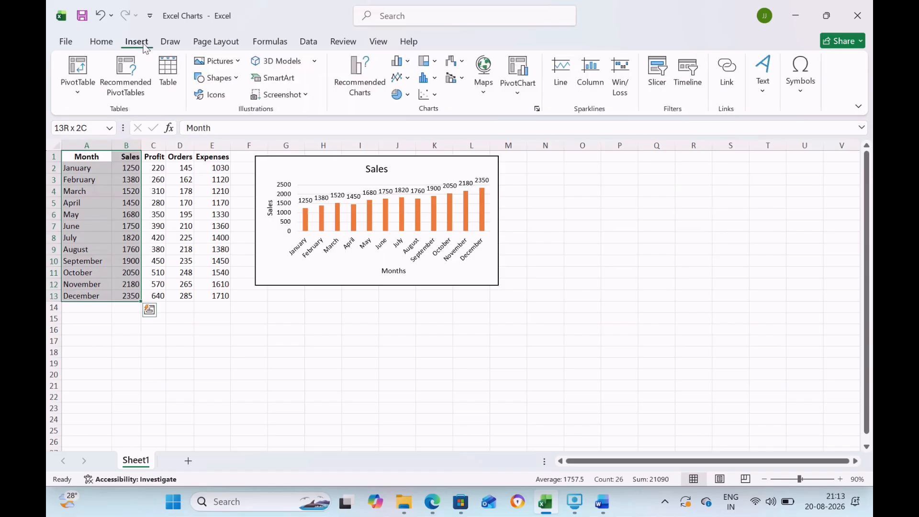
pyautogui.click(407, 80)
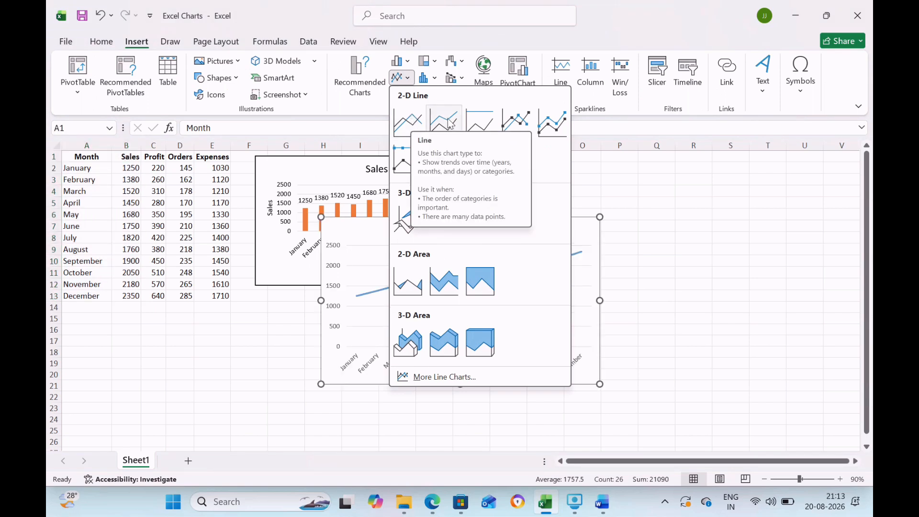
pyautogui.click(512, 123)
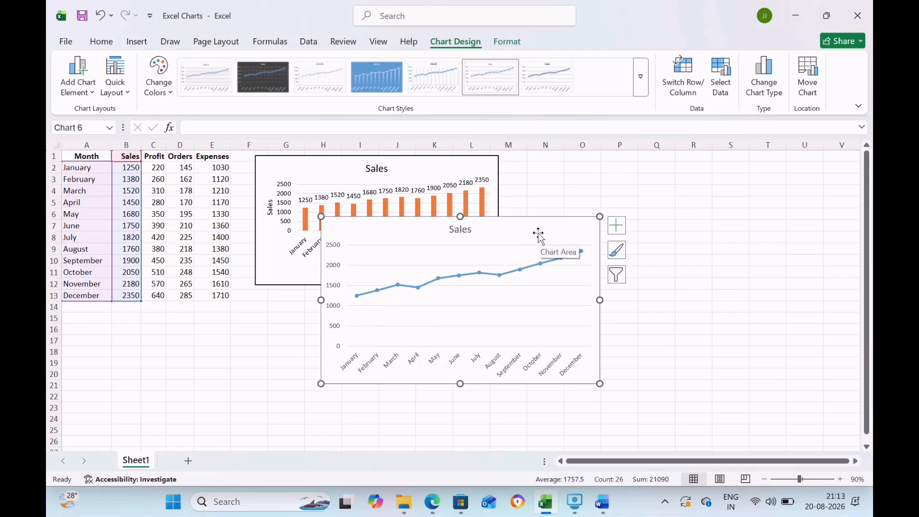
pyautogui.moveTo(538, 232); pyautogui.dragTo(717, 174)
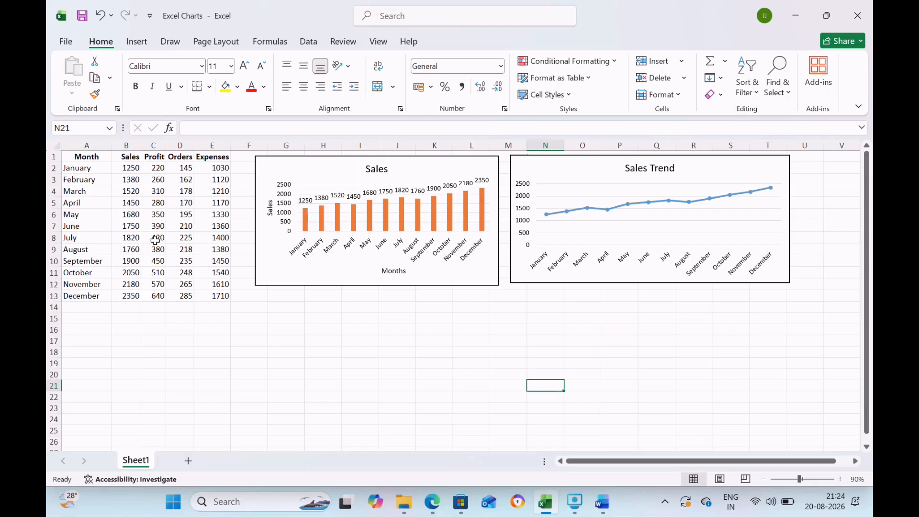
# Insert a clustered column and line combo chart from Month, Sales and Profit in A1:C13 and place it below the Sales column chart.
pyautogui.click(127, 158)
pyautogui.click(149, 157)
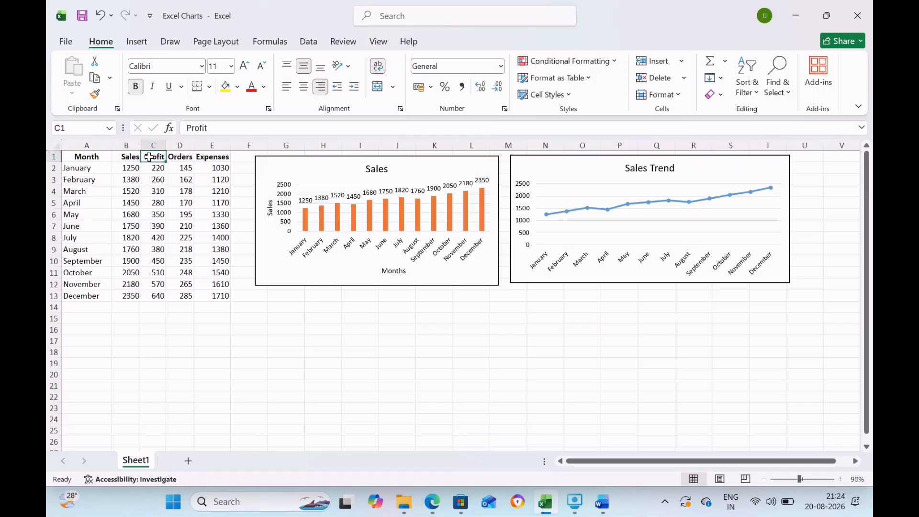
pyautogui.click(84, 157)
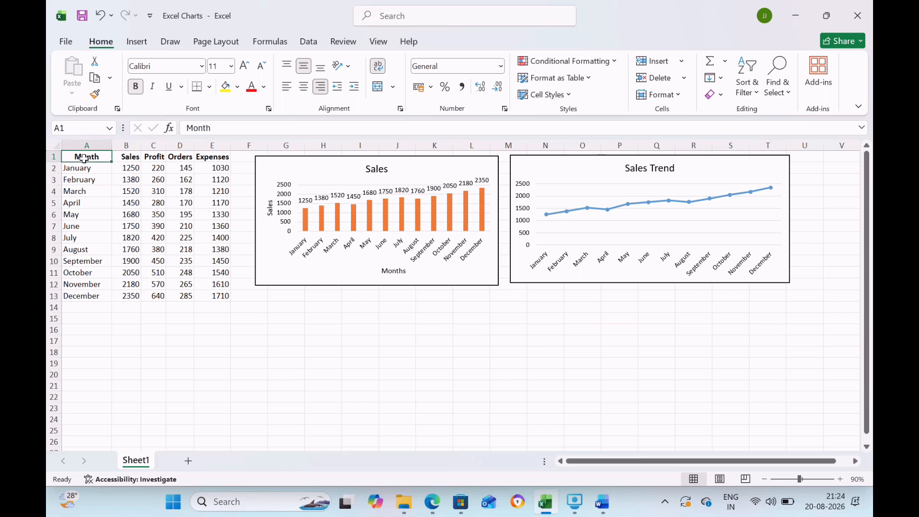
pyautogui.hotkey('shift', 'Right')
pyautogui.hotkey('shift', 'Right')
pyautogui.hotkey('ctrl', 'shift', 'Down')
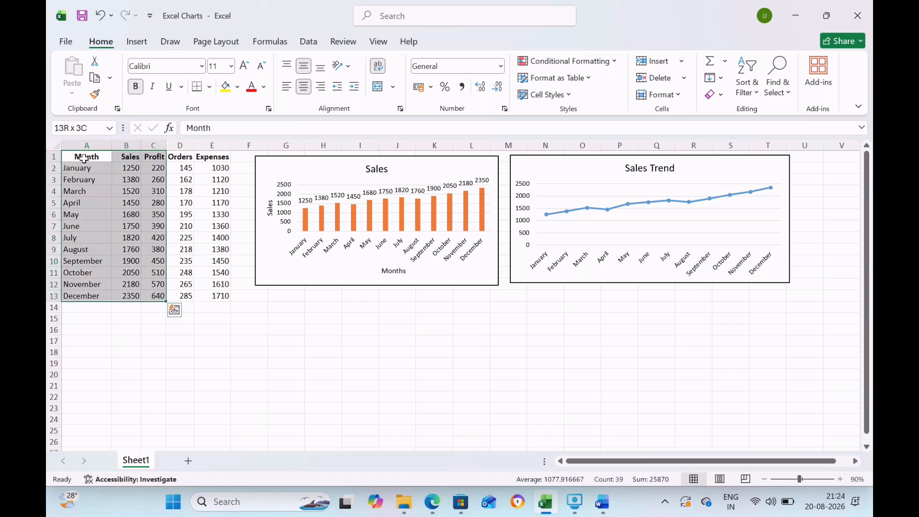
pyautogui.click(138, 43)
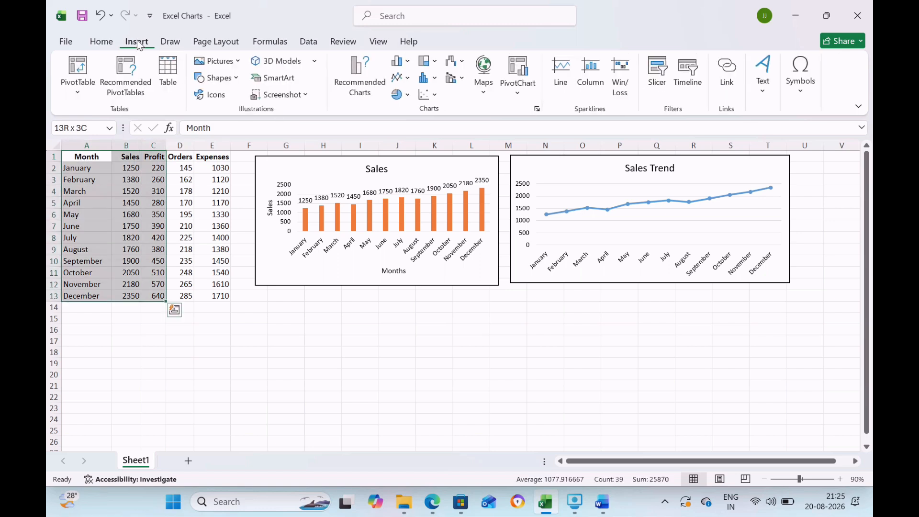
pyautogui.click(462, 79)
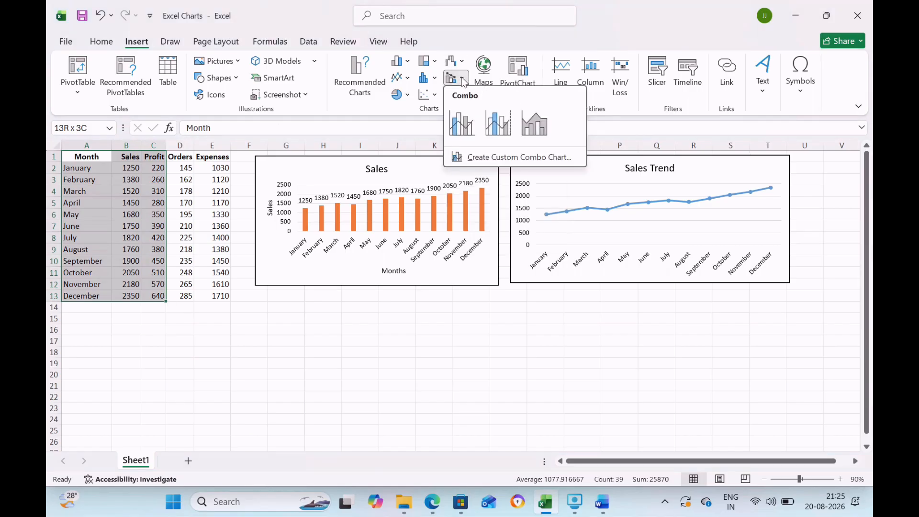
pyautogui.click(462, 123)
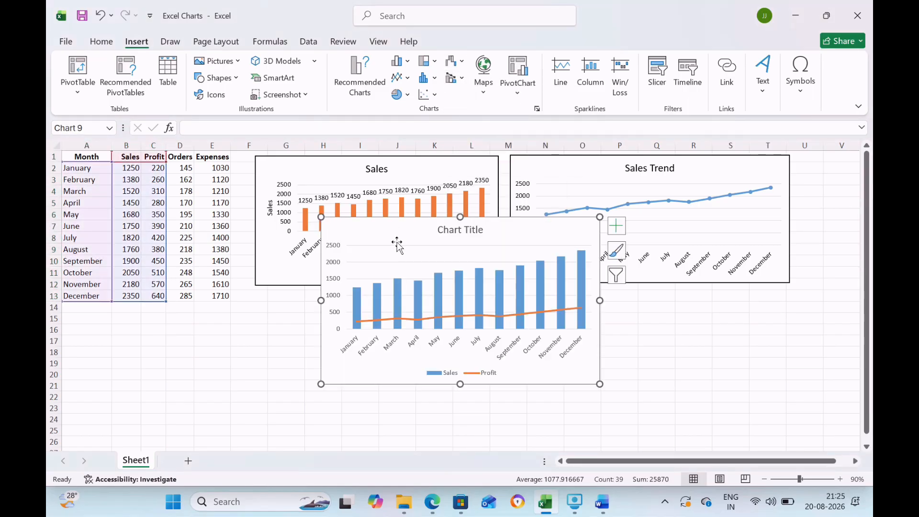
pyautogui.moveTo(396, 243); pyautogui.dragTo(341, 306)
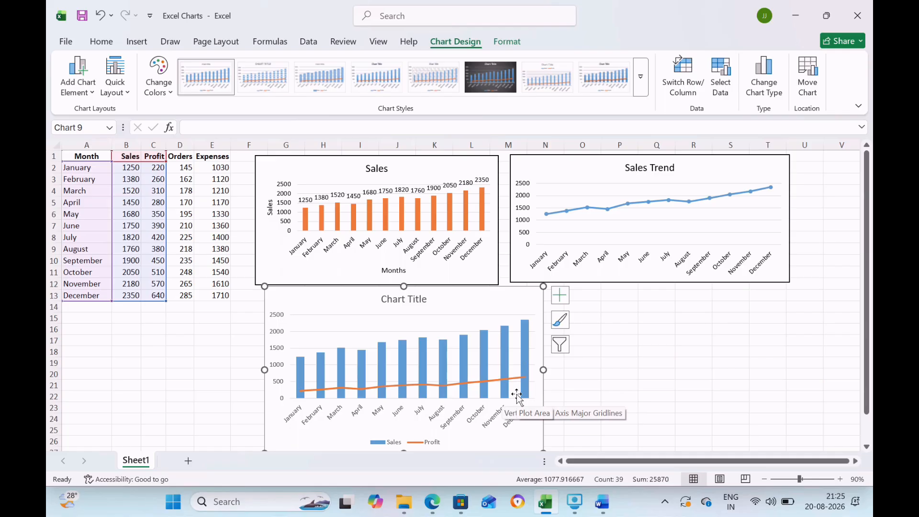
# Change the combo chart so the Profit line is plotted on the secondary axis.
pyautogui.rightClick(530, 310)
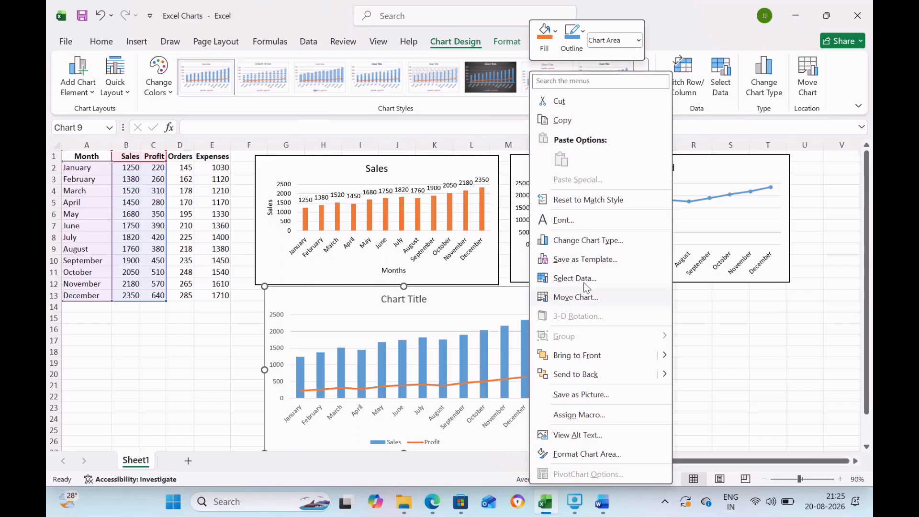
pyautogui.click(607, 241)
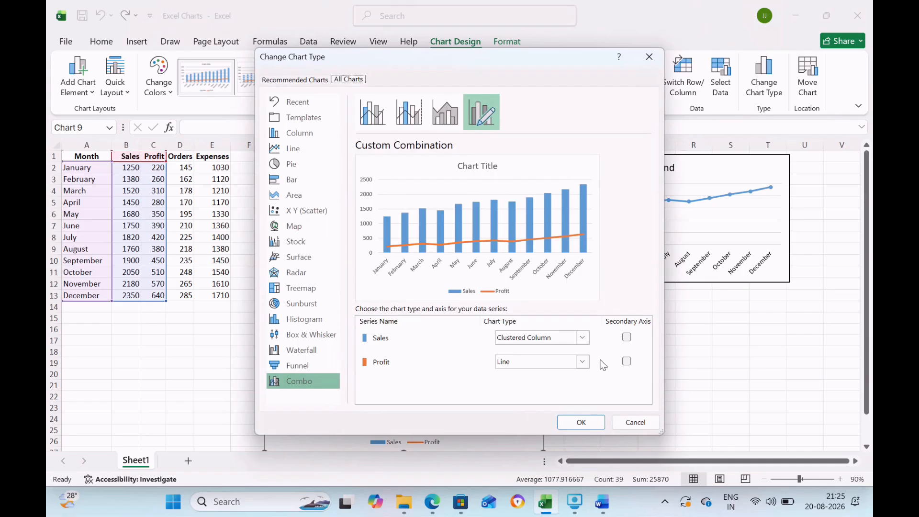
pyautogui.click(626, 361)
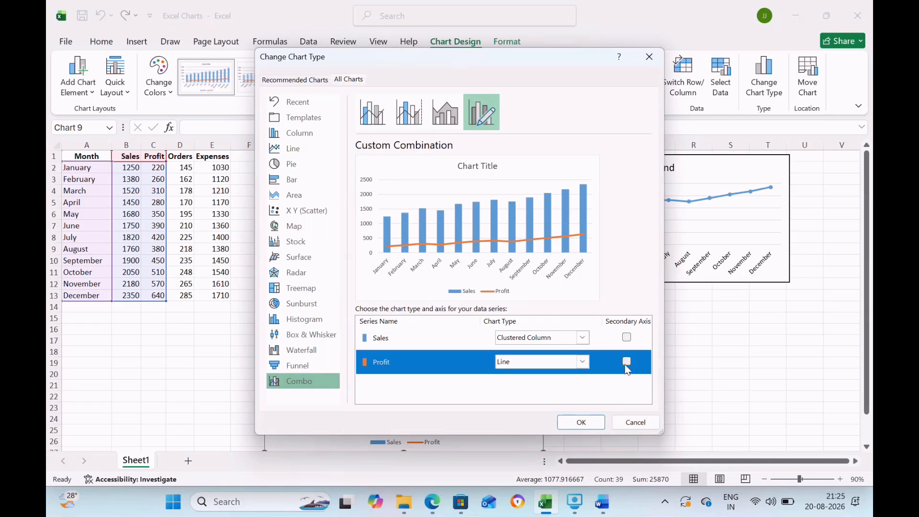
pyautogui.click(580, 422)
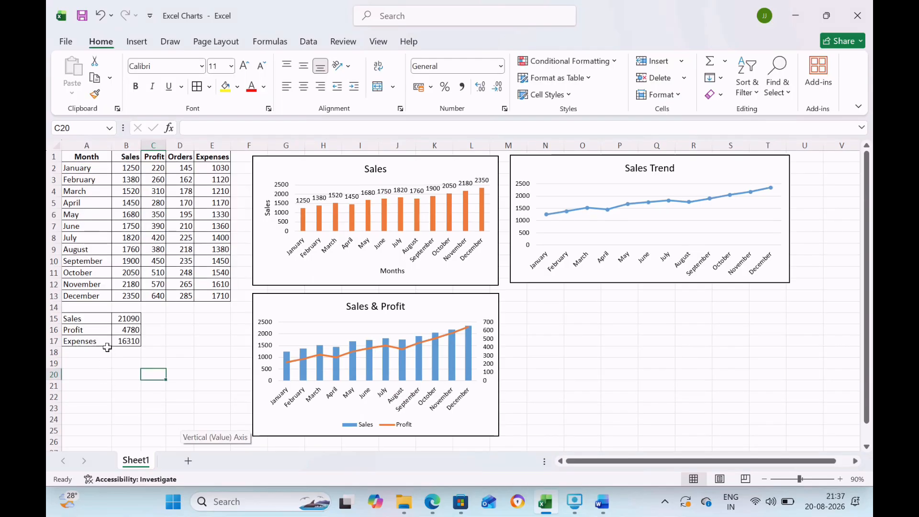
# Insert a 2-D pie chart from the totals in A15:B17 and fit it below the Sales Trend chart at about 6.94 by 12.17 cm.
pyautogui.click(87, 321)
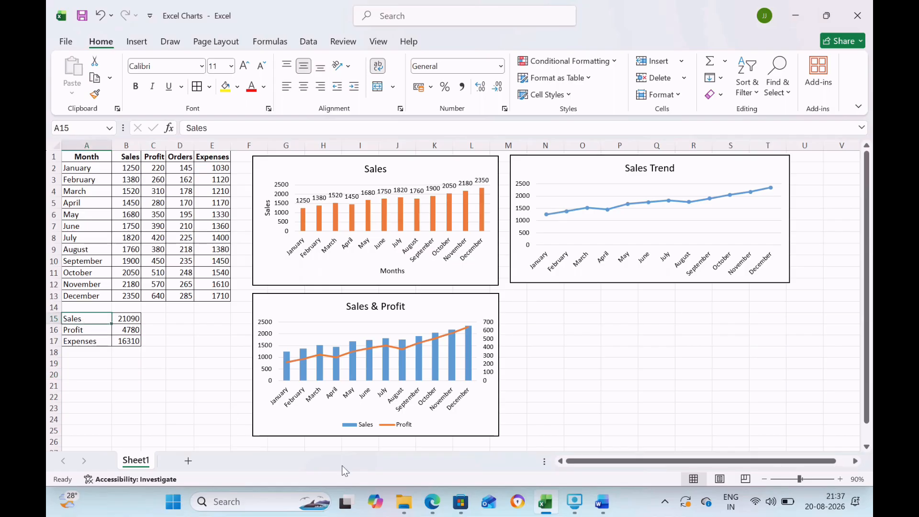
pyautogui.press('Right')
pyautogui.press('Down')
pyautogui.press('Down')
pyautogui.press('Up')
pyautogui.press('Up')
pyautogui.press('Left')
pyautogui.hotkey('shift', 'Right')
pyautogui.hotkey('shift', 'Down')
pyautogui.hotkey('shift', 'Down')
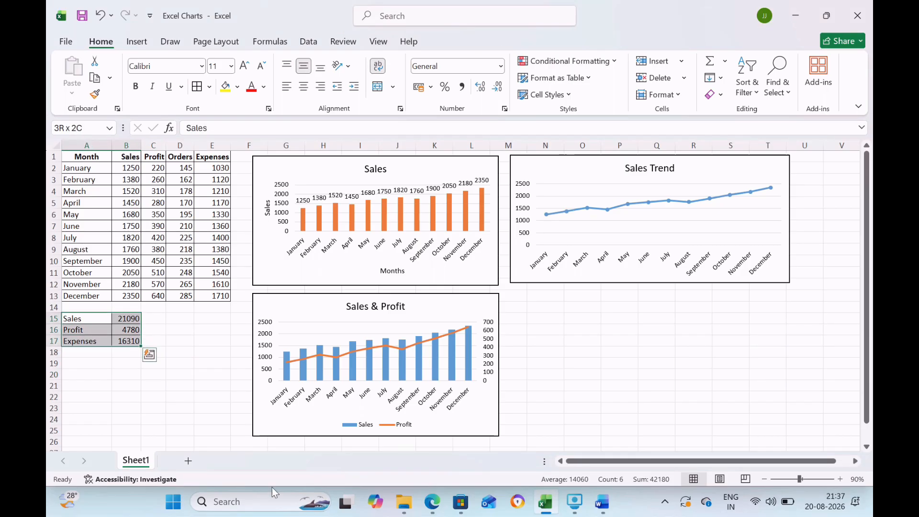
pyautogui.click(142, 43)
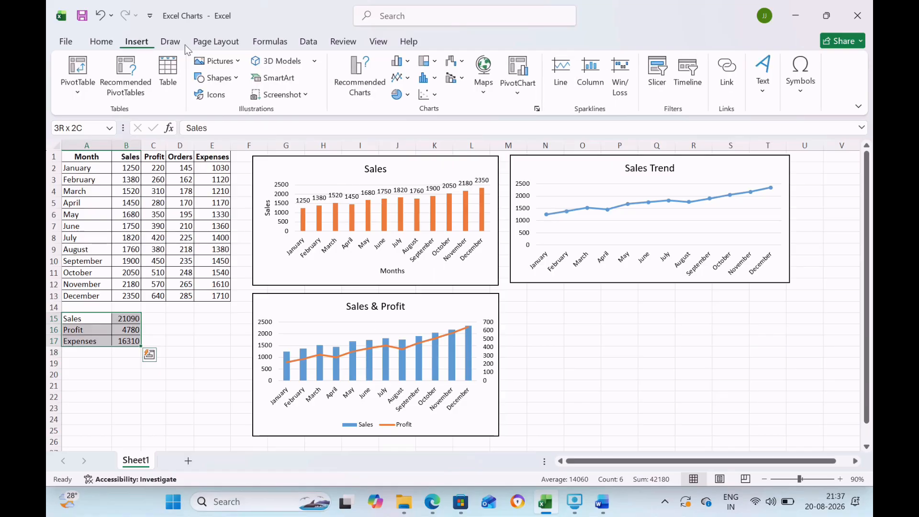
pyautogui.click(404, 95)
pyautogui.click(408, 132)
pyautogui.moveTo(544, 276); pyautogui.dragTo(732, 351)
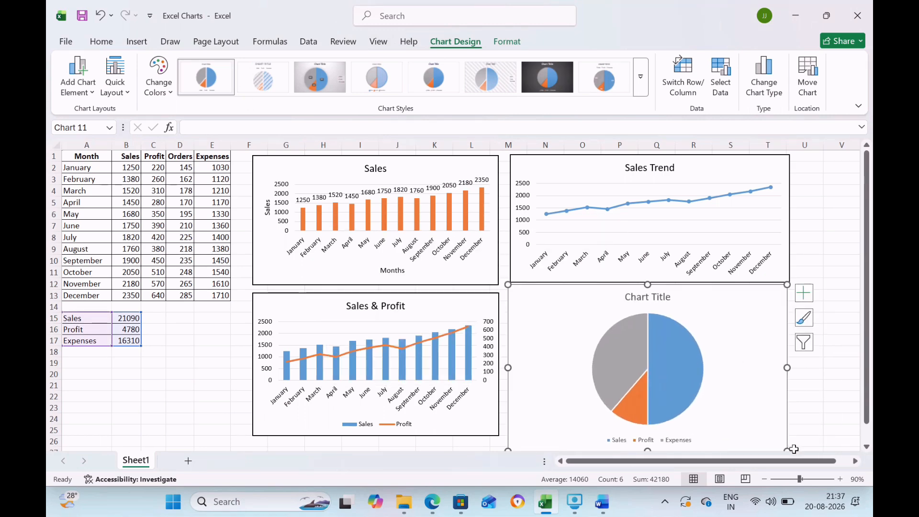
pyautogui.moveTo(785, 449); pyautogui.dragTo(776, 425)
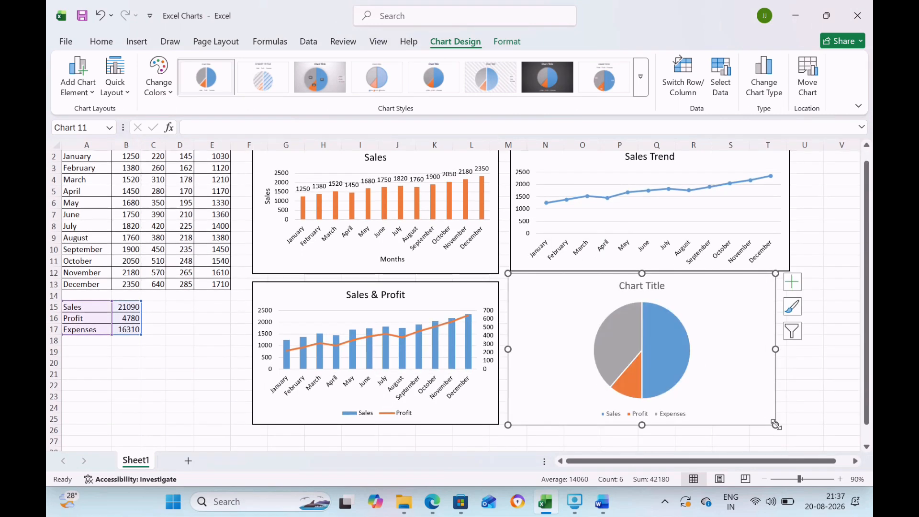
# Apply the black outlined shape style to the pie chart and title it "Sales, Profit &Expenses".
pyautogui.click(507, 41)
pyautogui.click(662, 286)
pyautogui.tripleClick(664, 286)
pyautogui.write('Sales,')
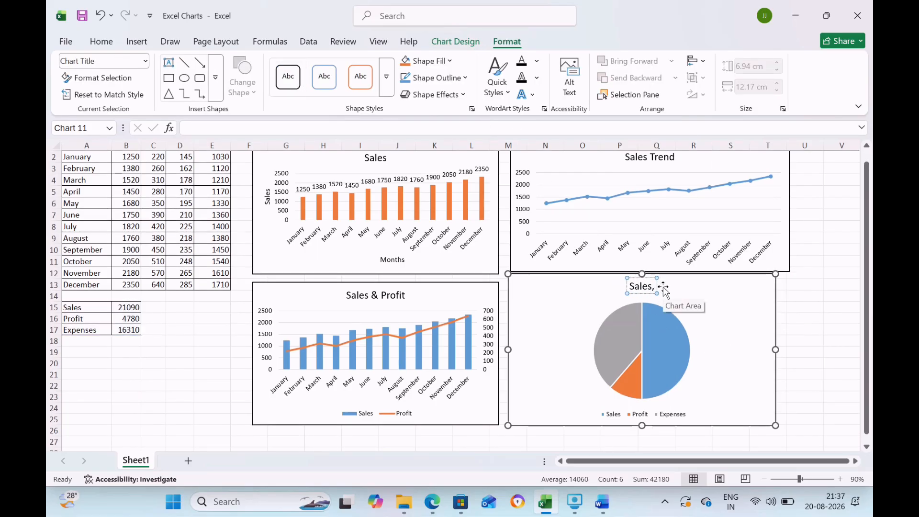
pyautogui.write(' Profit &Expenses')
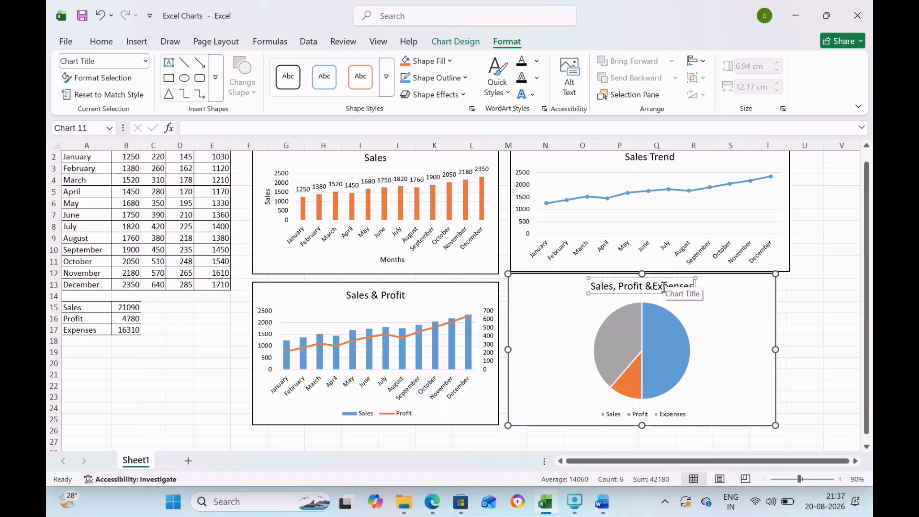
# Add data labels to the slices of the pie chart, keeping its title and legend.
pyautogui.click(720, 346)
pyautogui.click(793, 282)
pyautogui.click(418, 316)
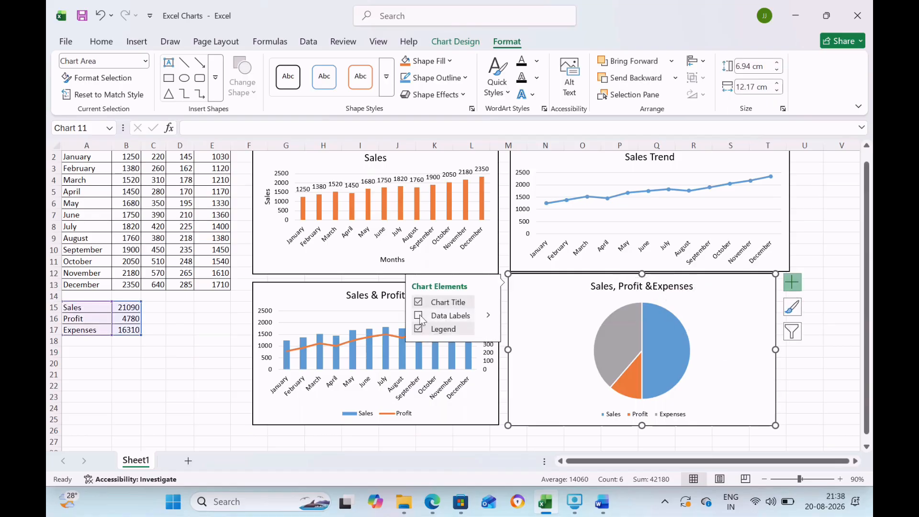
pyautogui.click(679, 378)
pyautogui.click(708, 401)
pyautogui.click(838, 397)
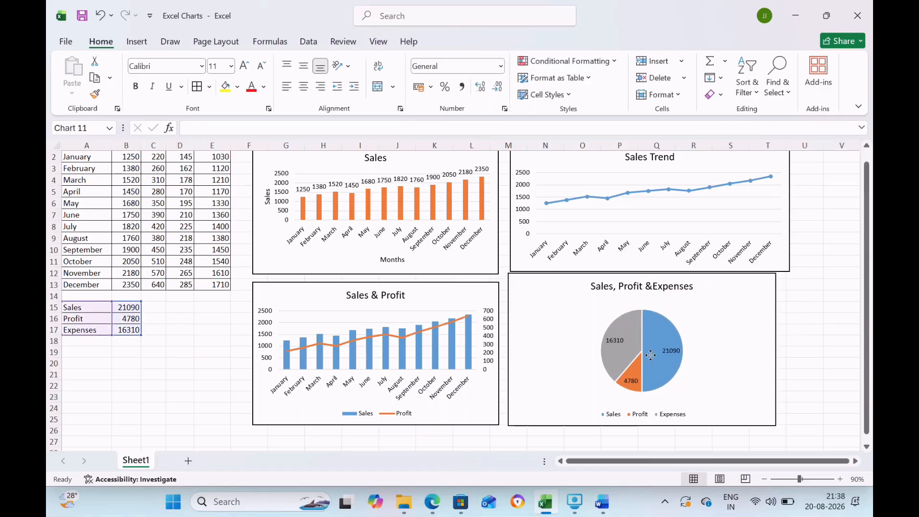